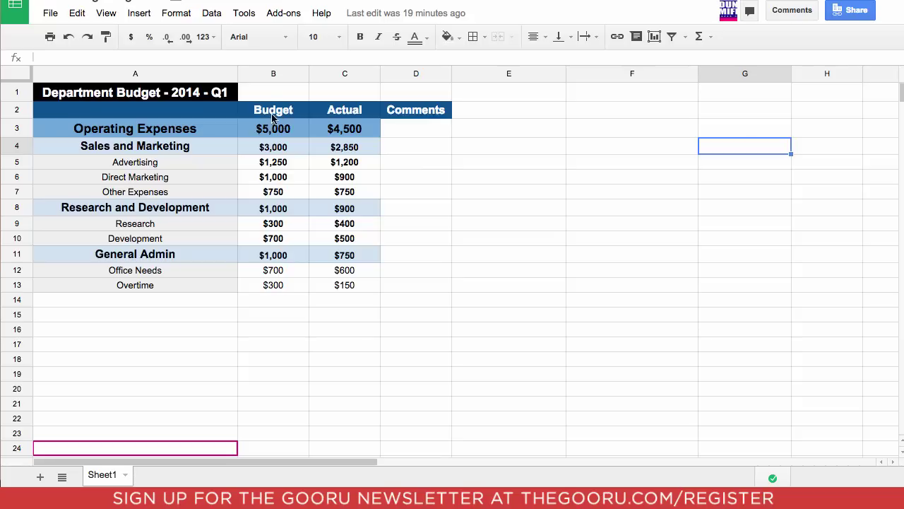
Step: Review the headings and check the total of the Sales and Marketing actuals in C5:C7
click(410, 115)
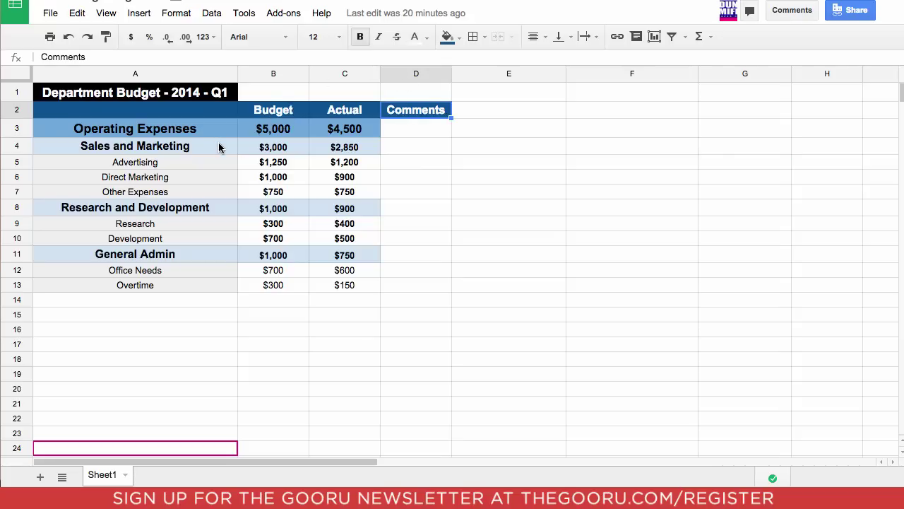
click(179, 133)
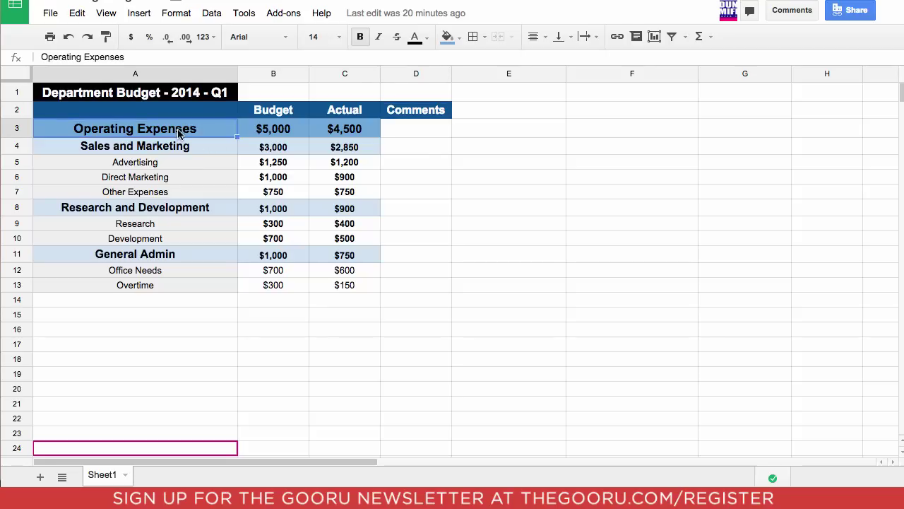
click(182, 148)
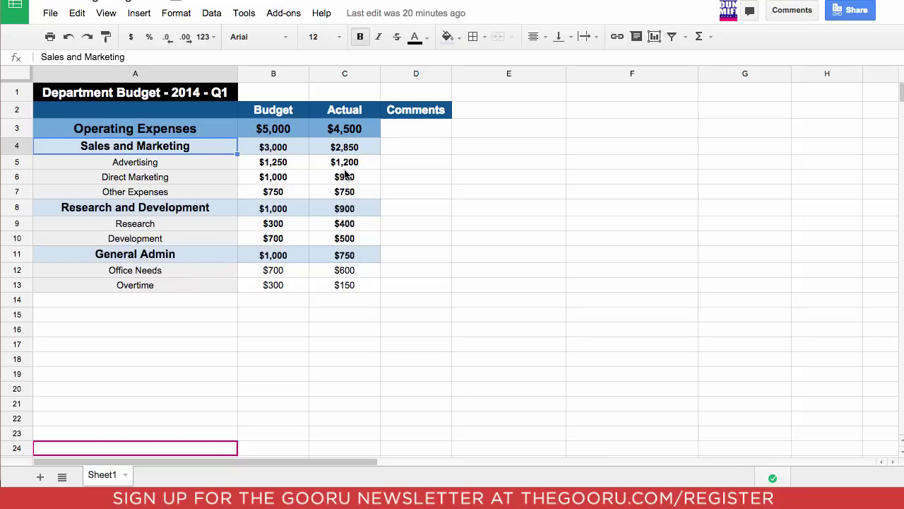
drag(346, 163, 355, 192)
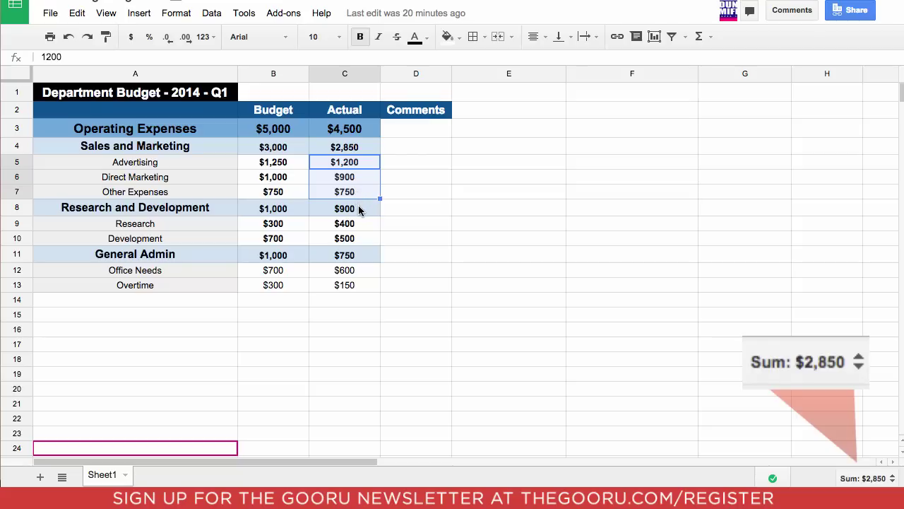
click(382, 195)
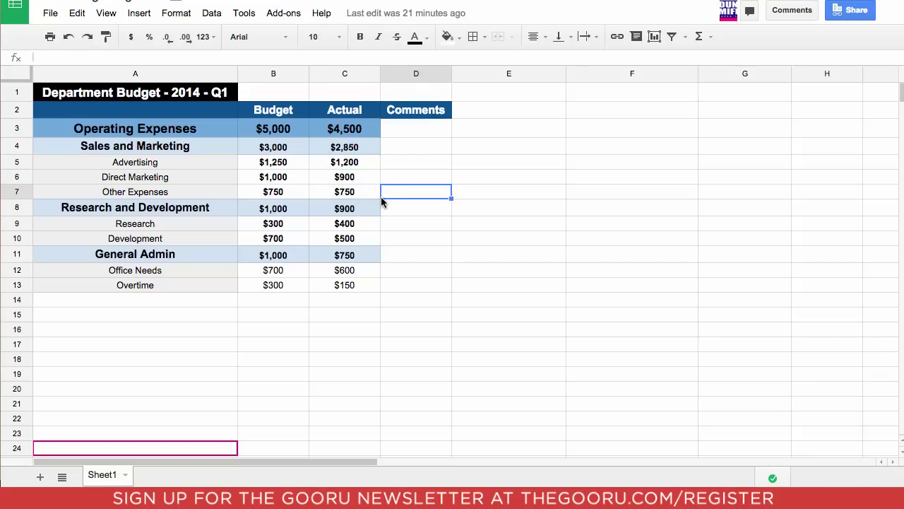
Step: Select the figures in B4:C13 and start a conditional formatting rule from the Format menu
mouse_move(357, 287)
mouse_down()
mouse_move(350, 254)
mouse_move(273, 146)
mouse_up()
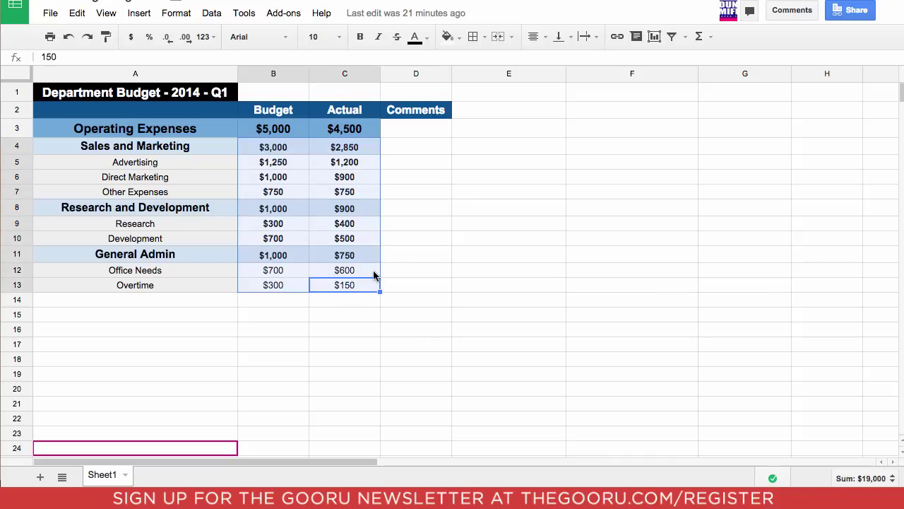
click(173, 17)
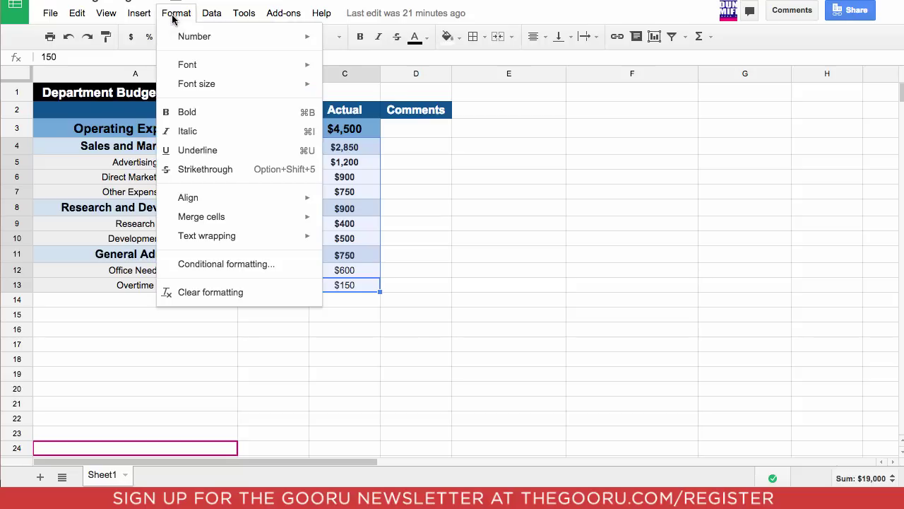
click(245, 267)
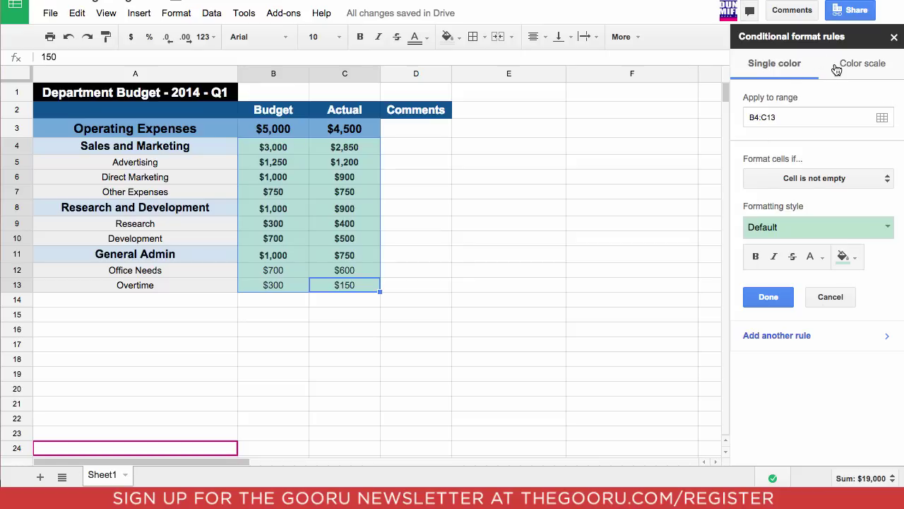
Step: Make the rule a colour scale from white to dark red with its midpoint at Percent 50
click(847, 65)
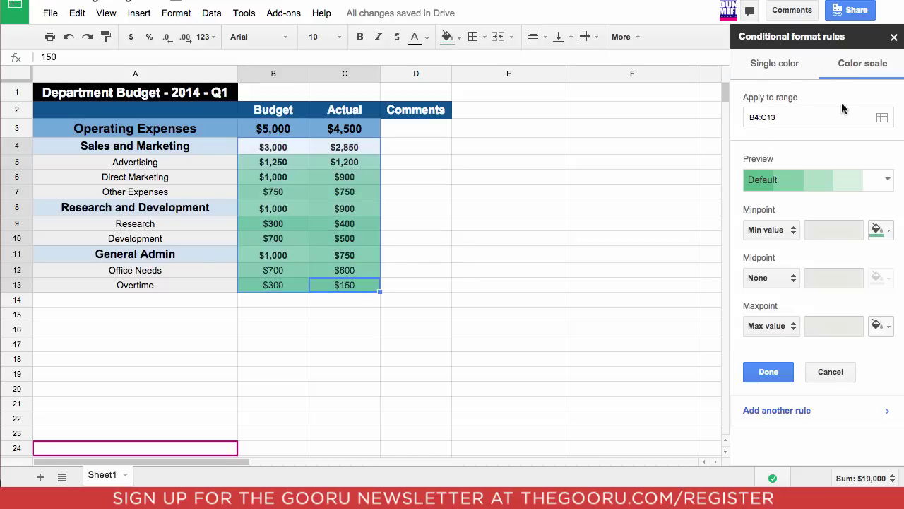
click(880, 229)
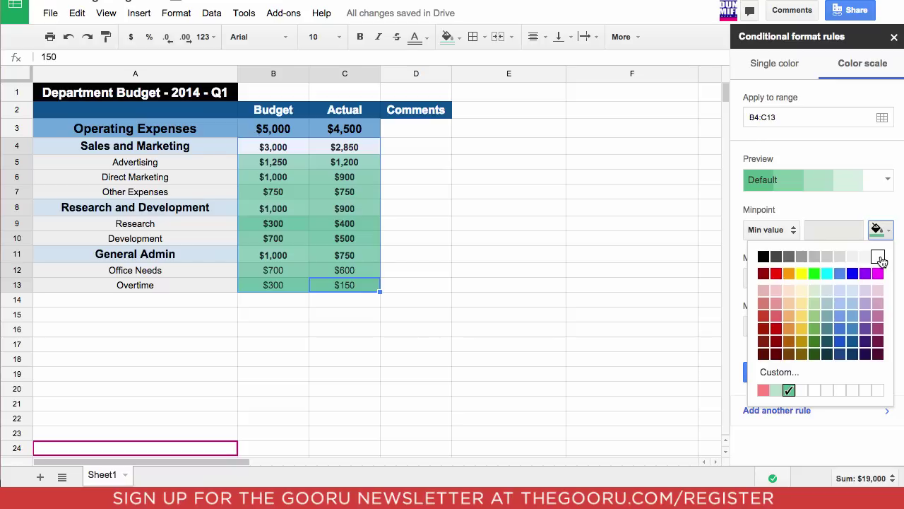
click(879, 258)
click(876, 325)
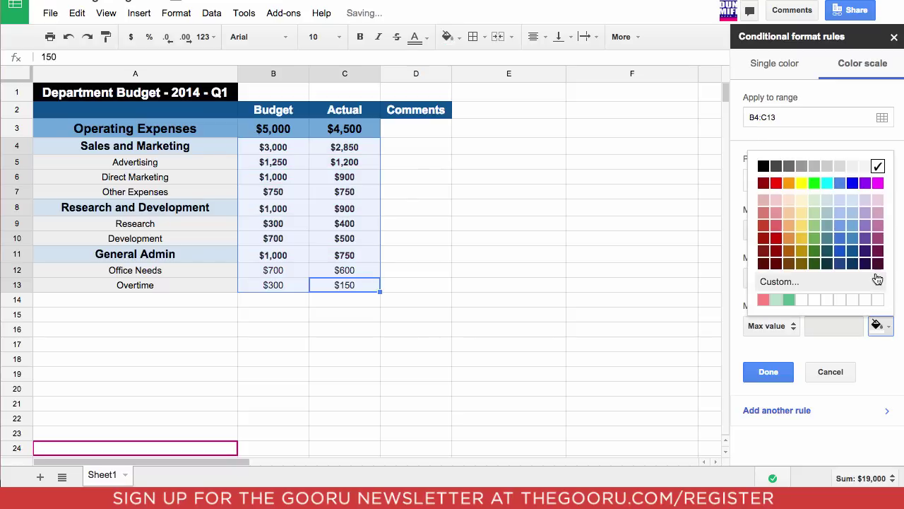
click(763, 184)
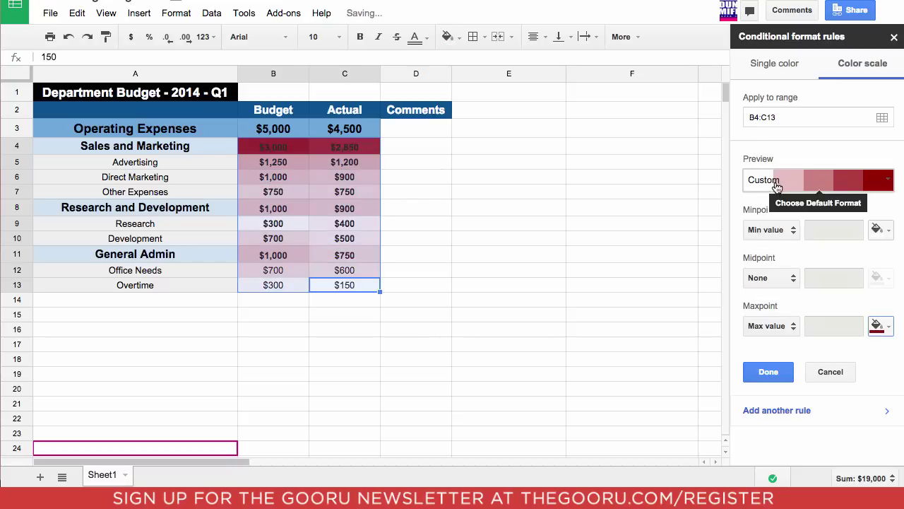
click(789, 279)
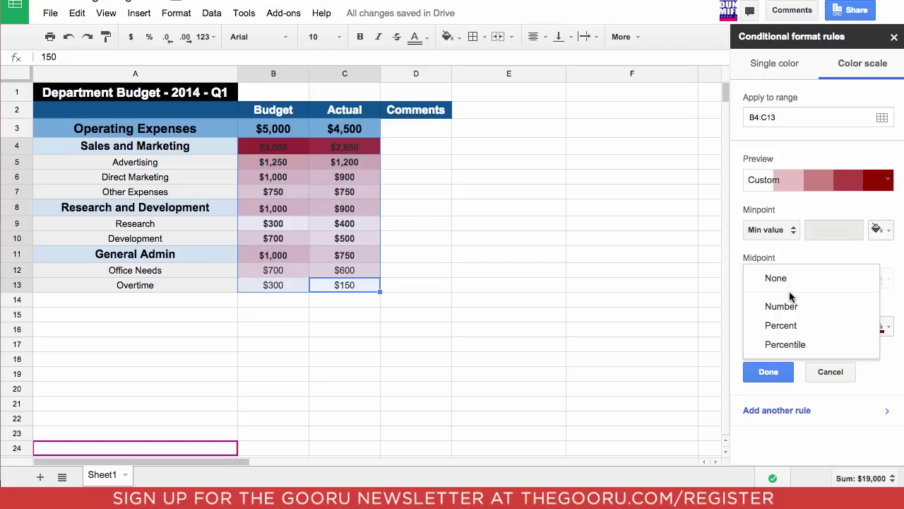
click(785, 325)
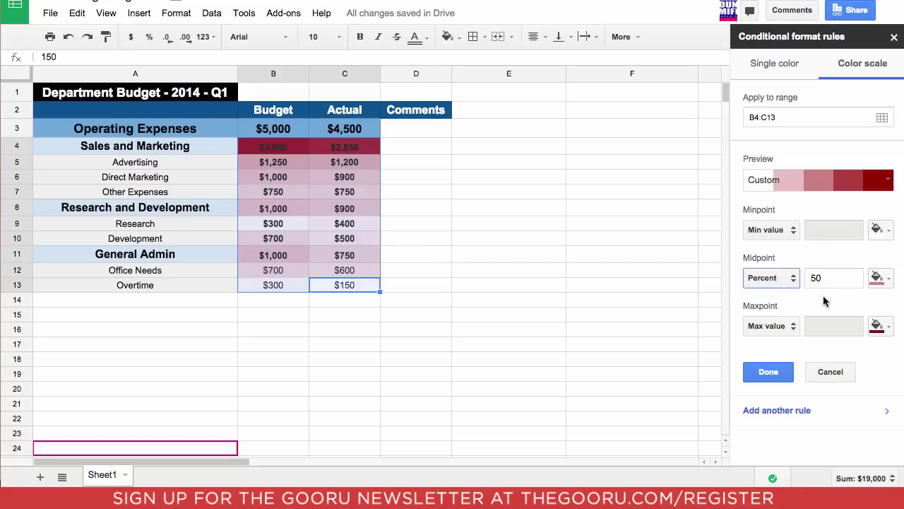
click(769, 371)
click(404, 248)
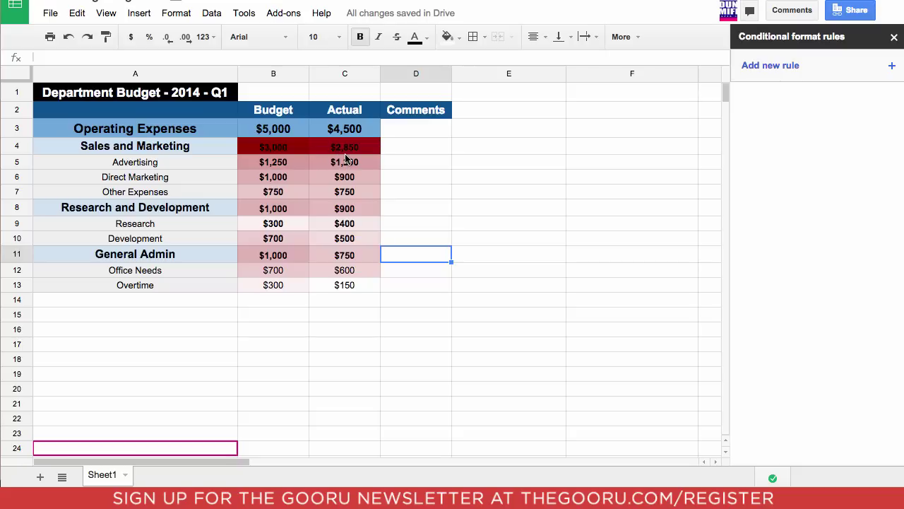
Step: Confirm the single colour scale rule on C13, then select the whole budget table A1:C13
click(337, 285)
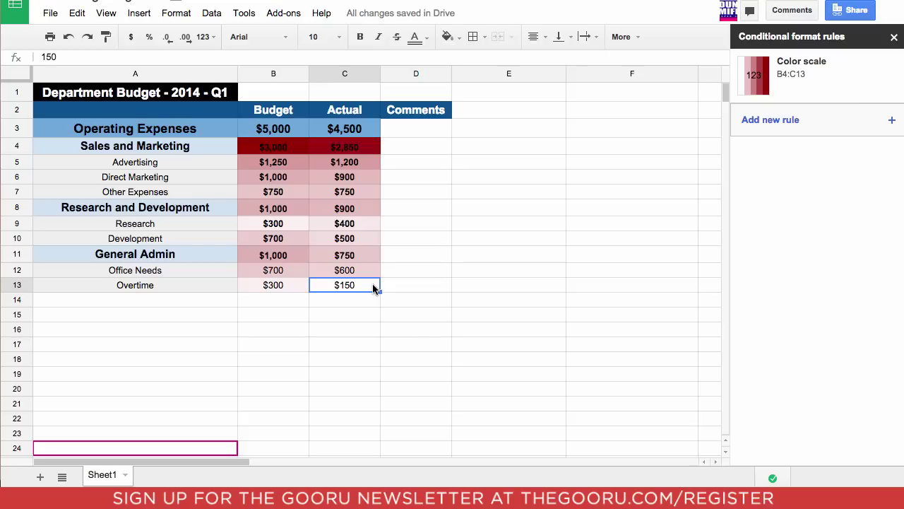
click(384, 290)
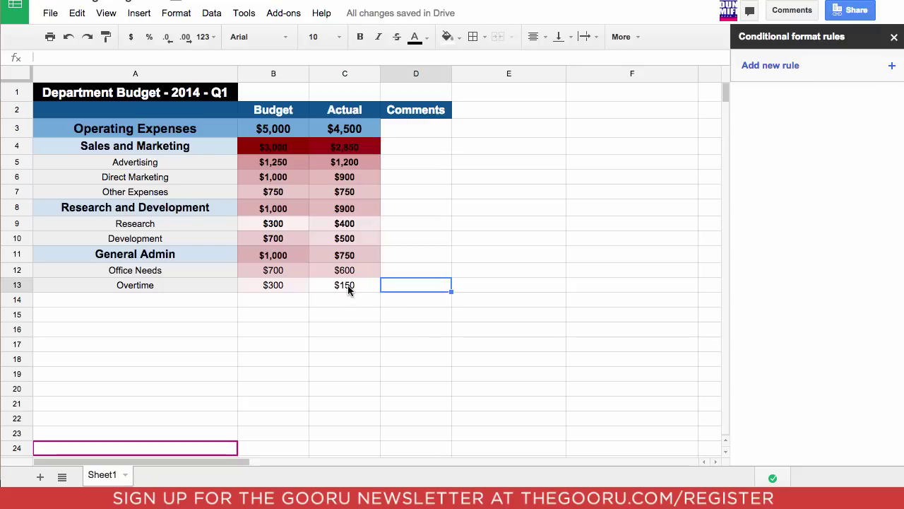
drag(348, 290, 126, 84)
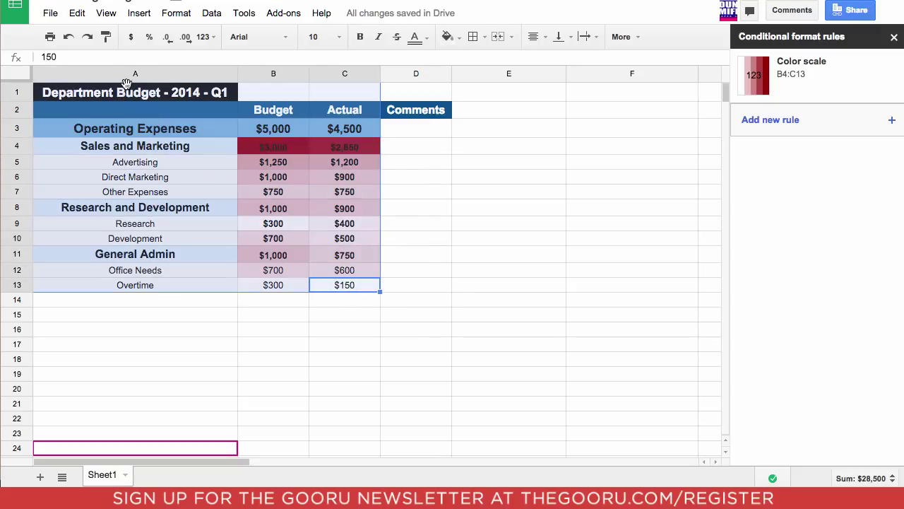
Step: Protect A1:C13 with the description 'Budget', restricting edits to only you
click(212, 13)
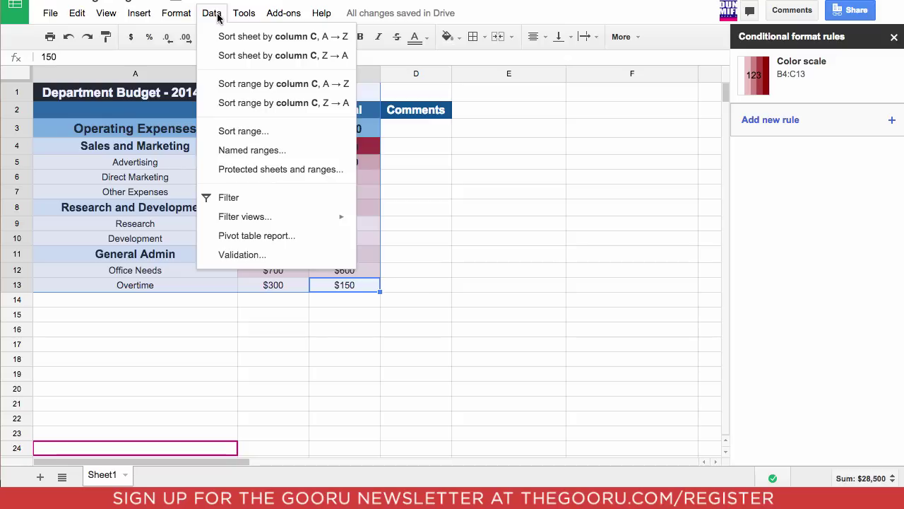
click(295, 173)
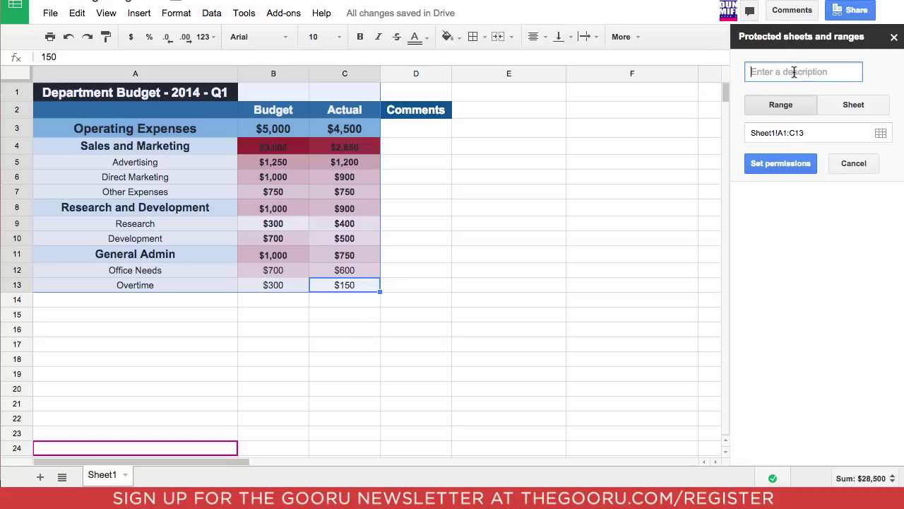
text(Budget)
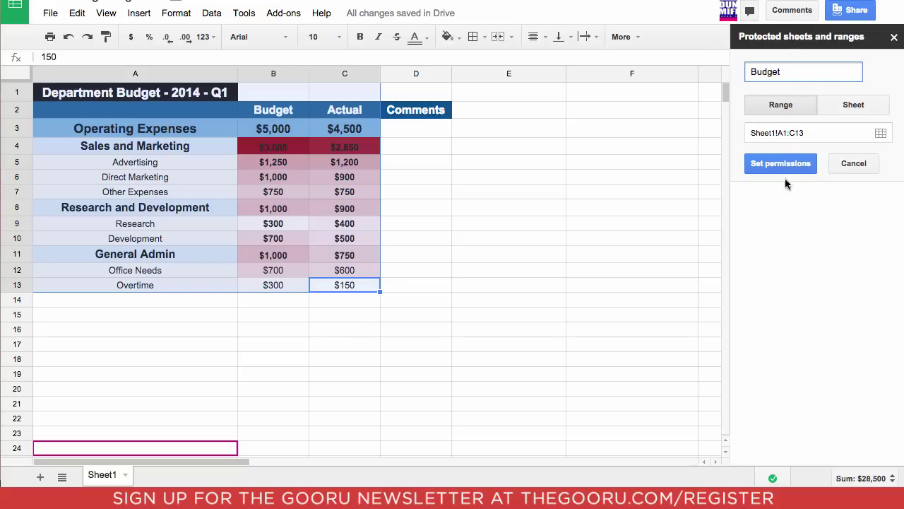
click(782, 168)
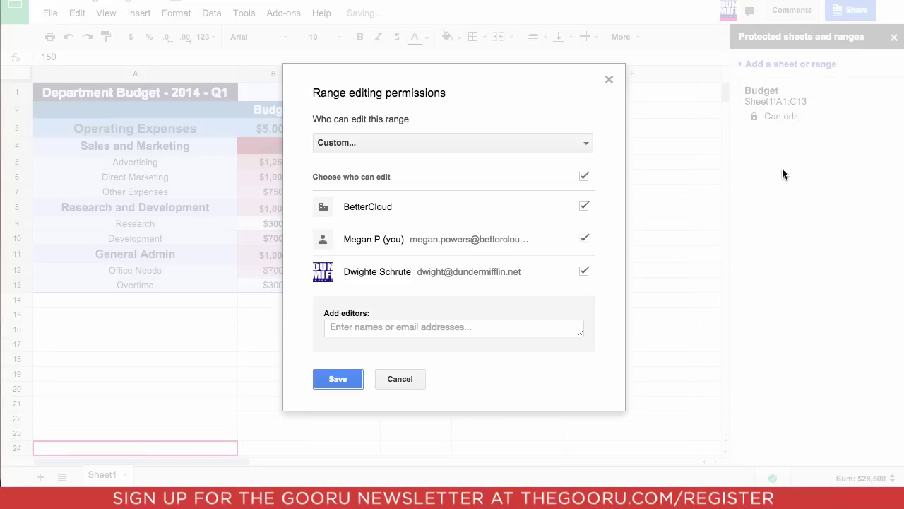
click(548, 146)
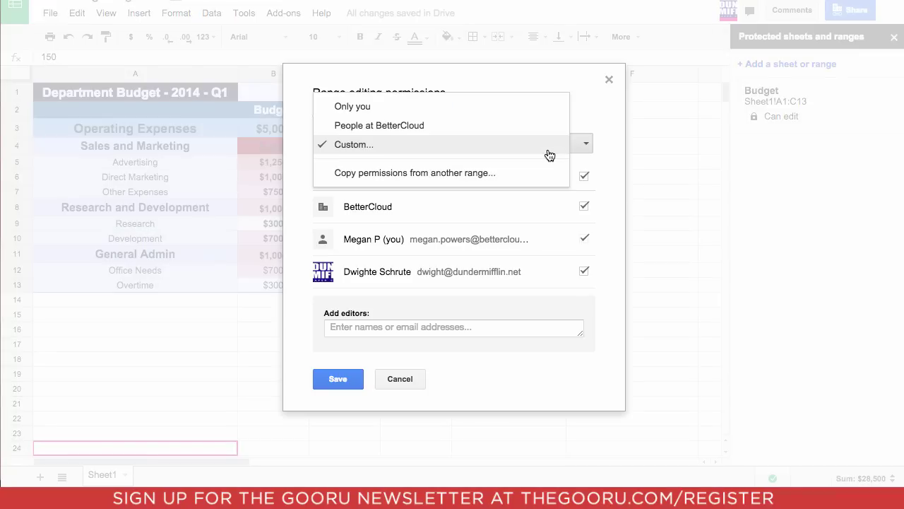
click(490, 115)
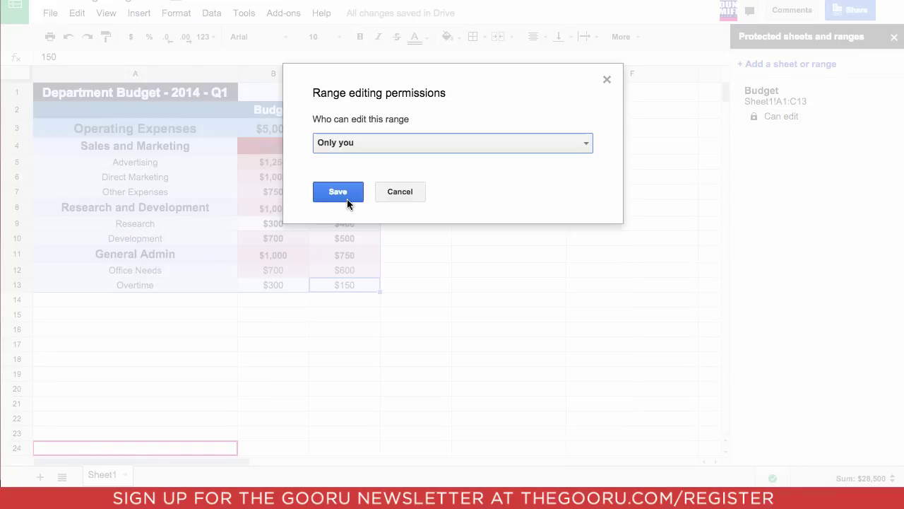
click(347, 198)
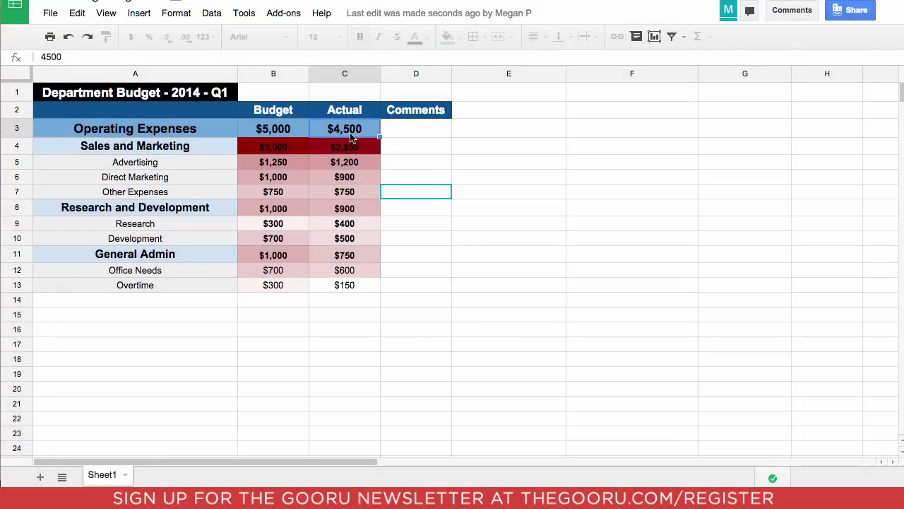
double_click(342, 132)
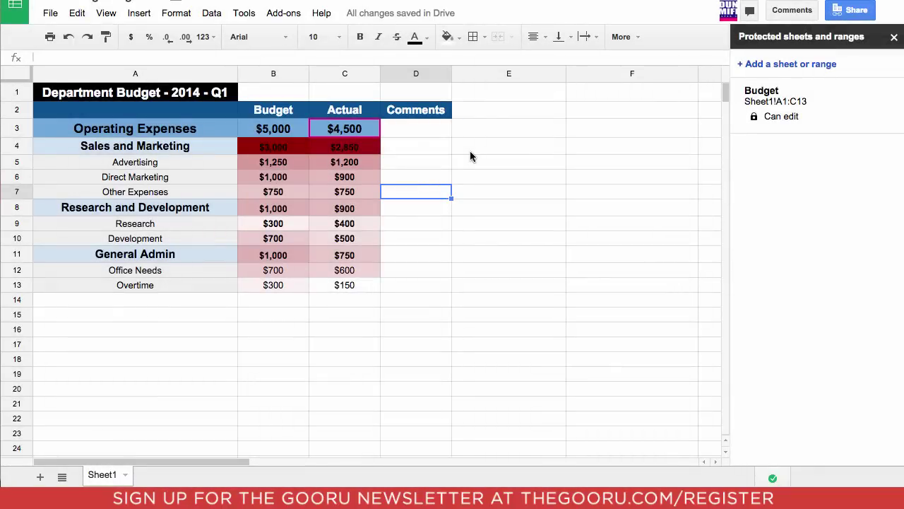
Step: Enter 'Is this #correct?' in D5 beside Advertising
click(415, 133)
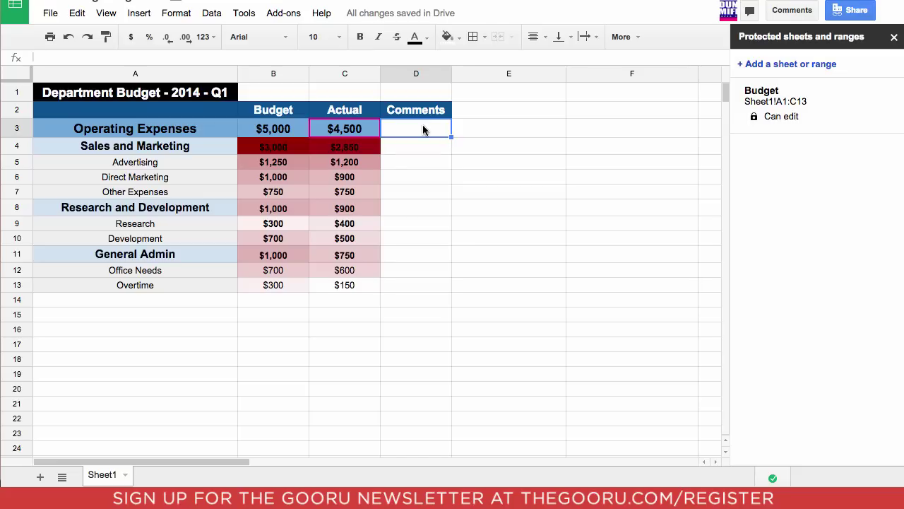
key(Down)
key(Down)
text(Is thi)
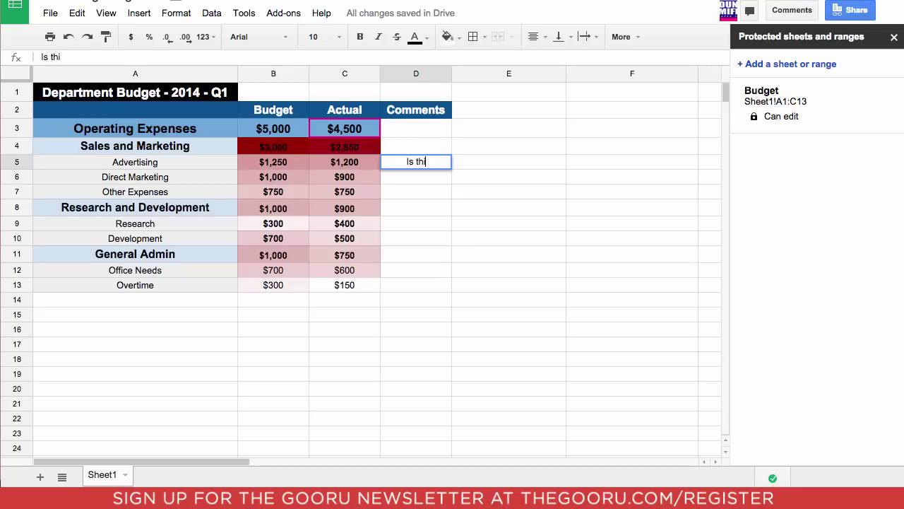
text(s #correct?)
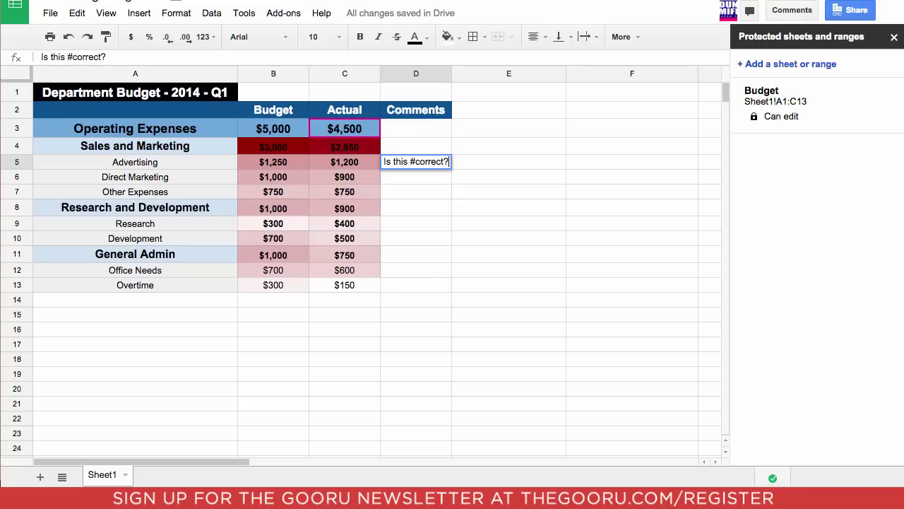
key(Return)
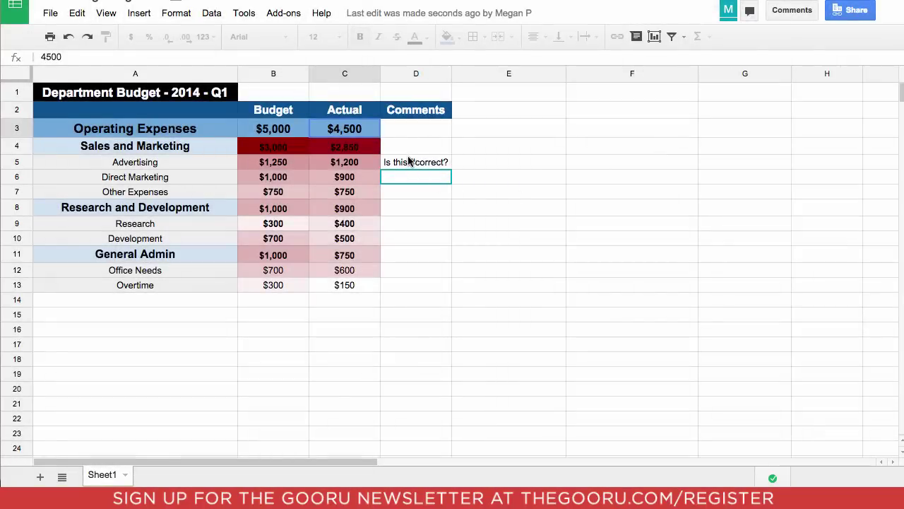
Step: Enter '?' in D8 beside Research and Development
click(416, 184)
click(419, 208)
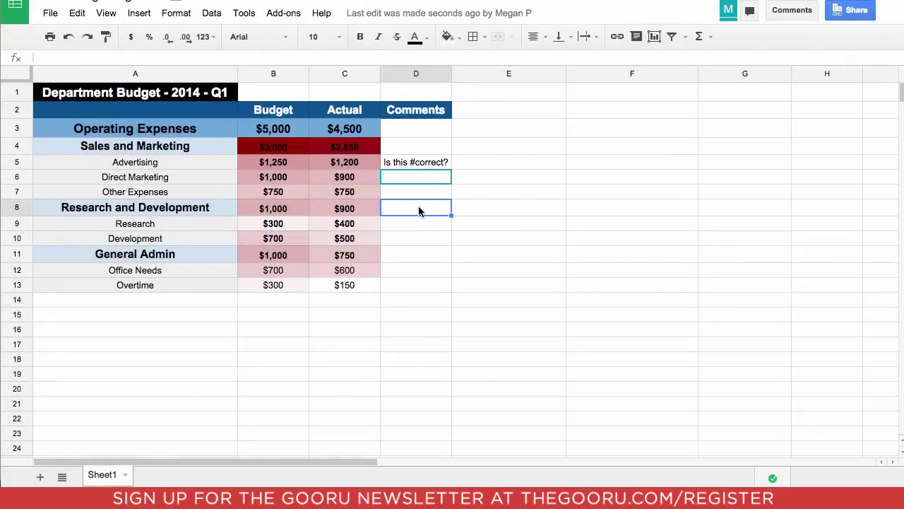
text(?)
key(Return)
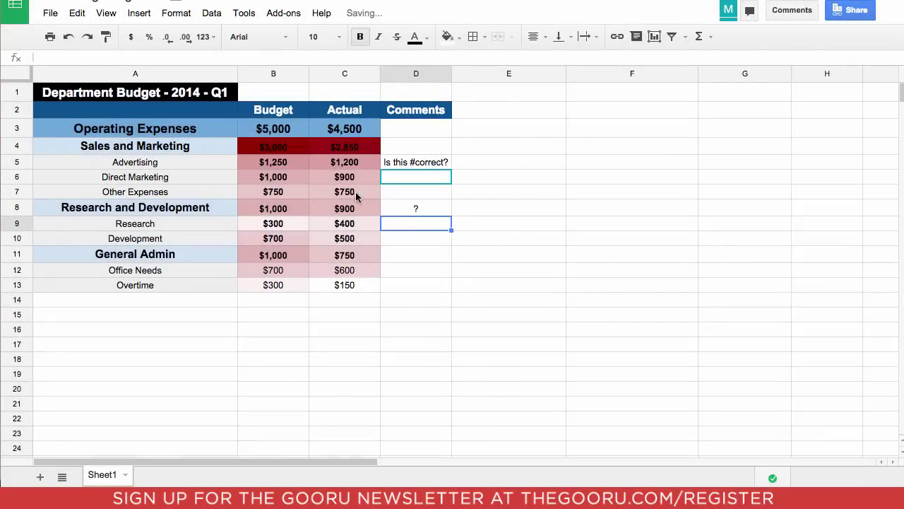
Step: Try editing the protected $900 in C8 and dismiss the protection warning
click(357, 207)
double_click(355, 207)
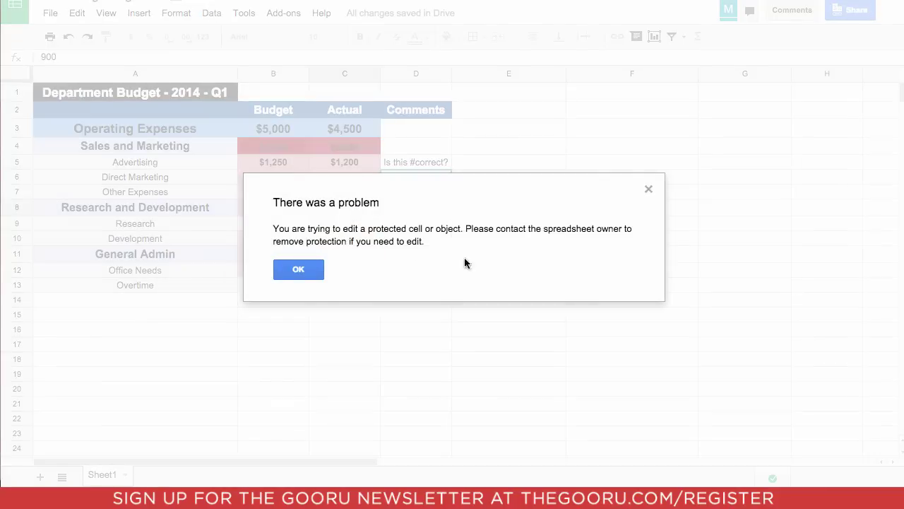
click(649, 192)
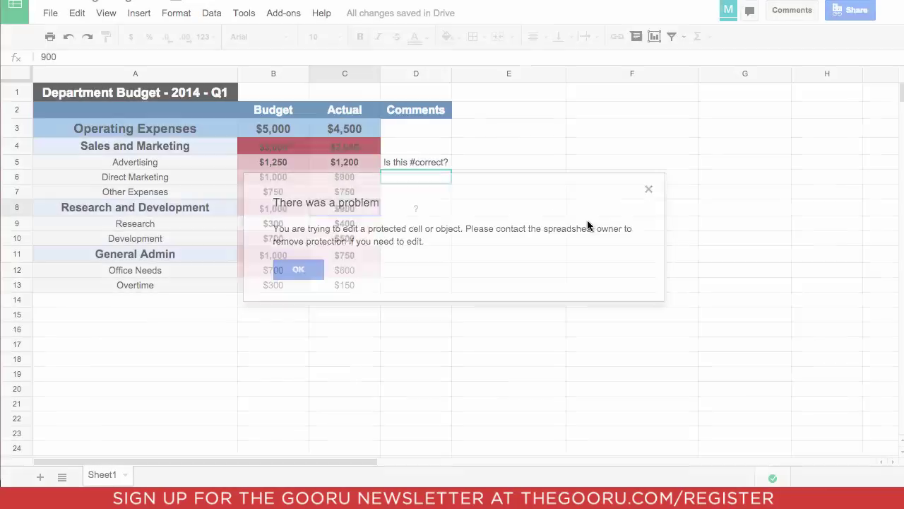